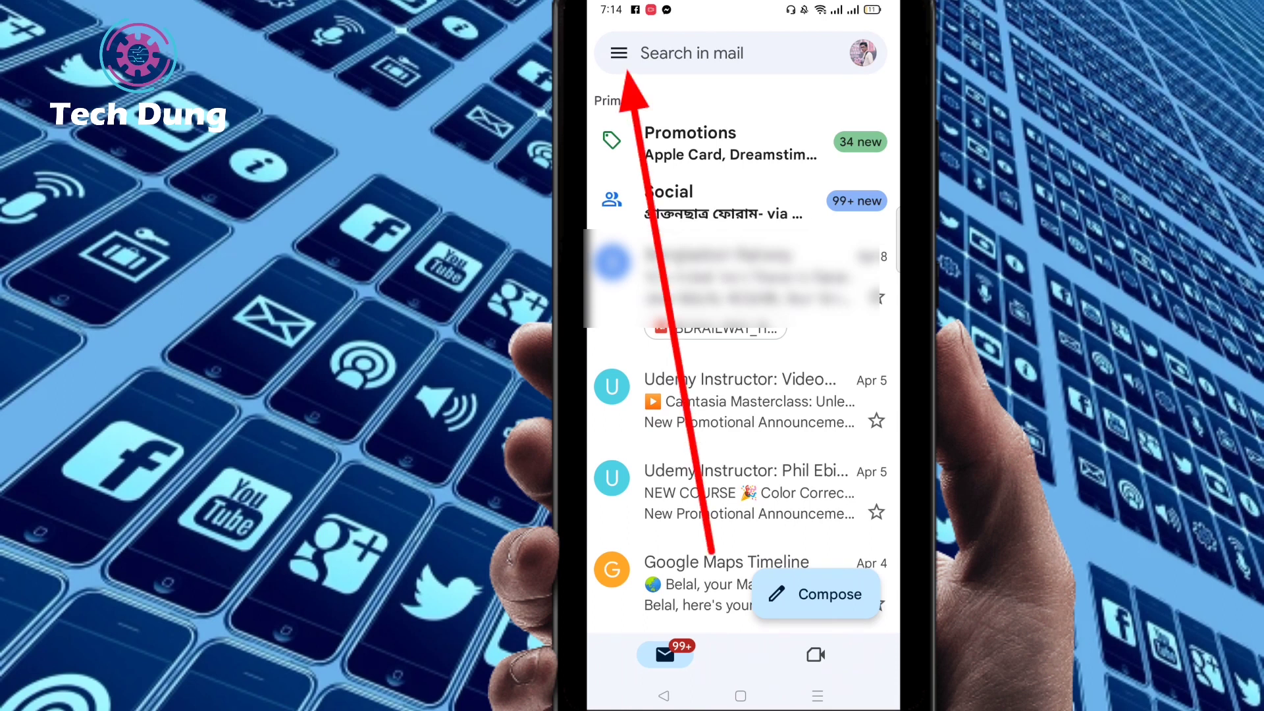
Open Gmail's Settings from the navigation drawer to see the signed-in accounts
left_click(619, 52)
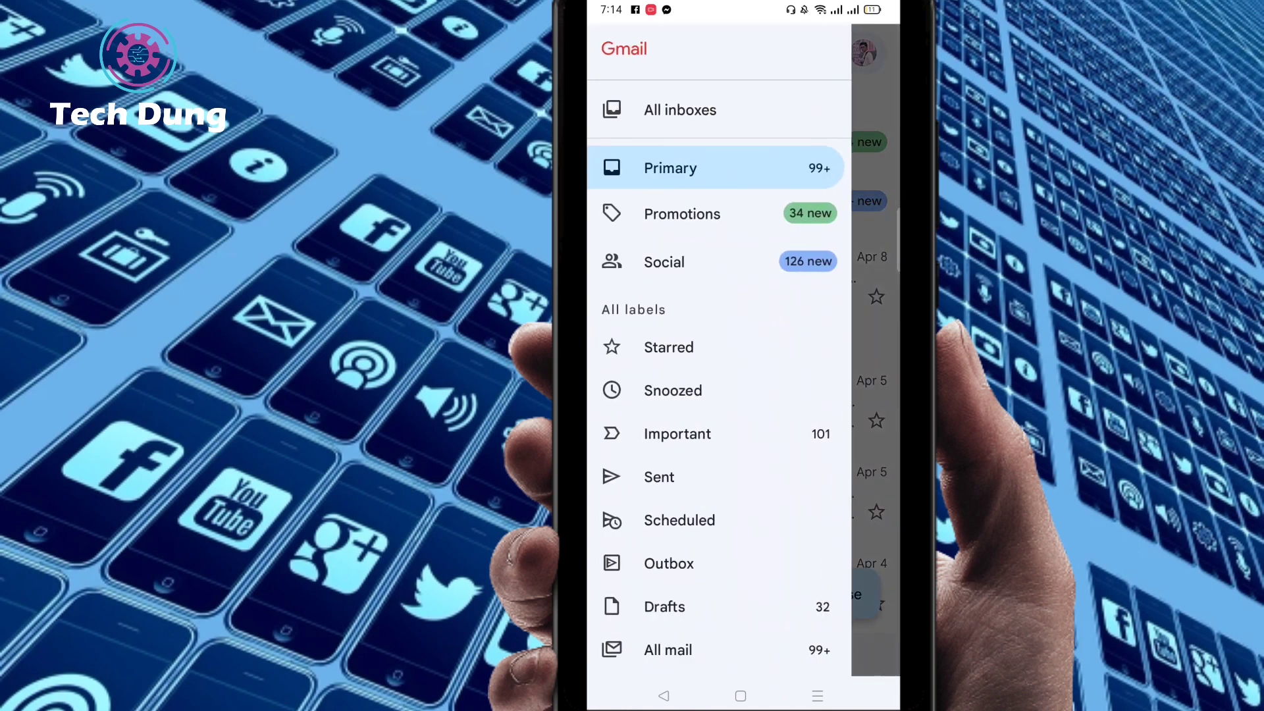
left_click_drag(705, 474, 705, 168)
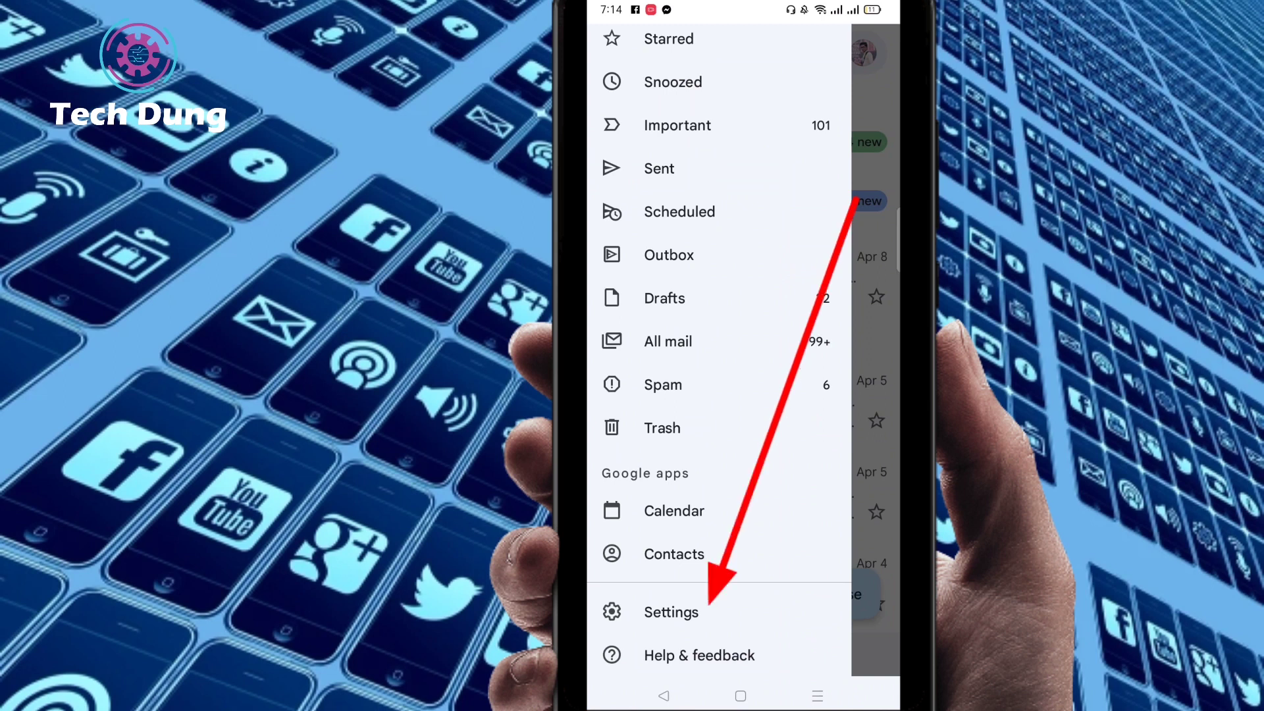
left_click(672, 612)
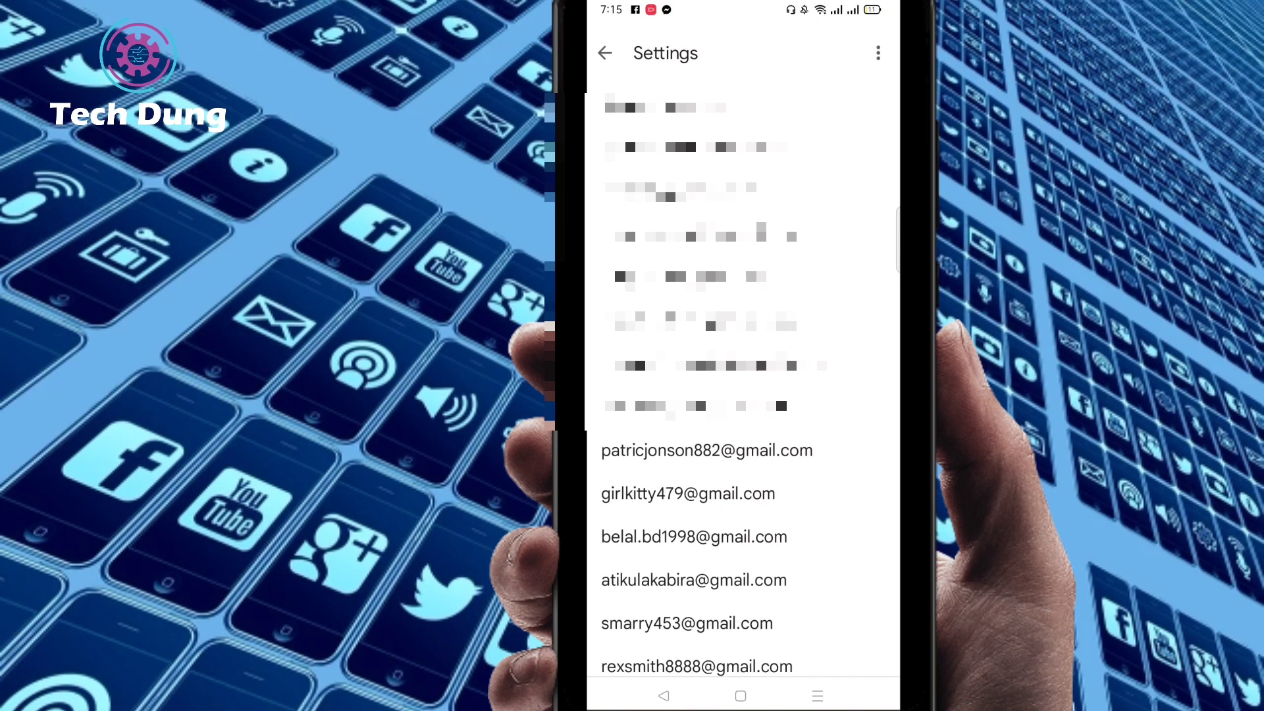
scroll(817, 461, "down", 2)
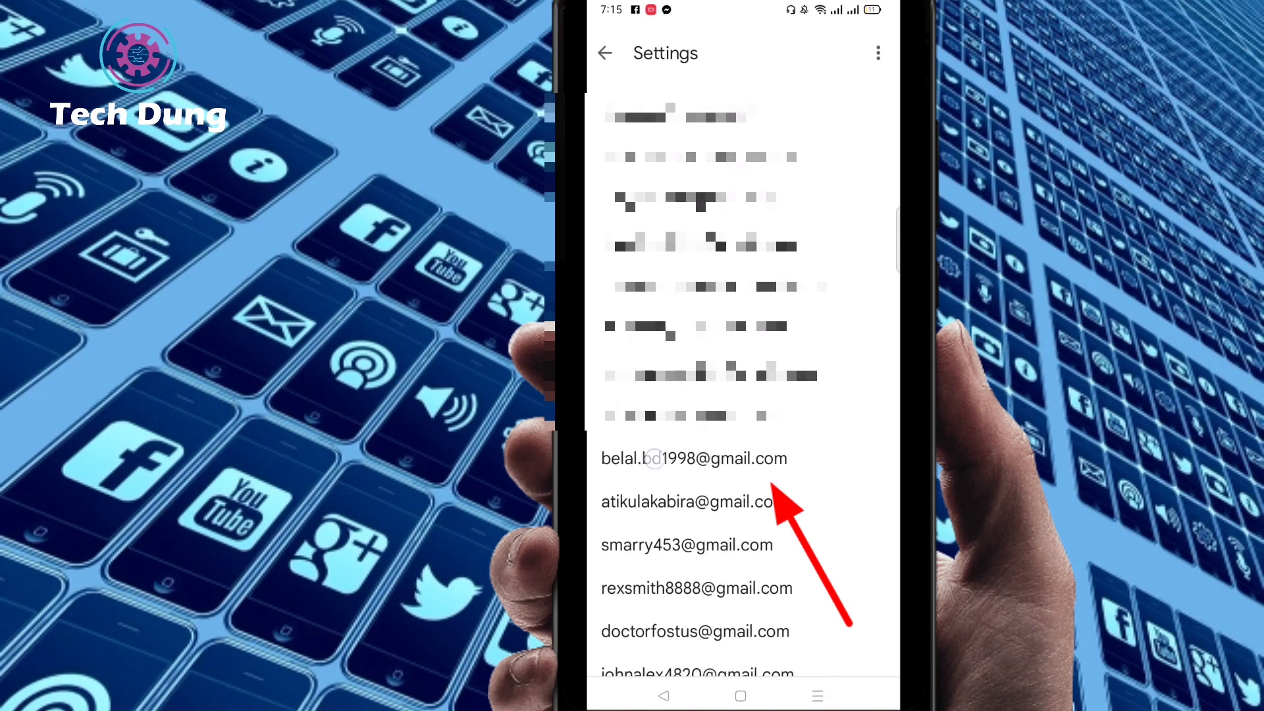
Select the account in Settings and open its Manage your Google Account page
left_click(694, 458)
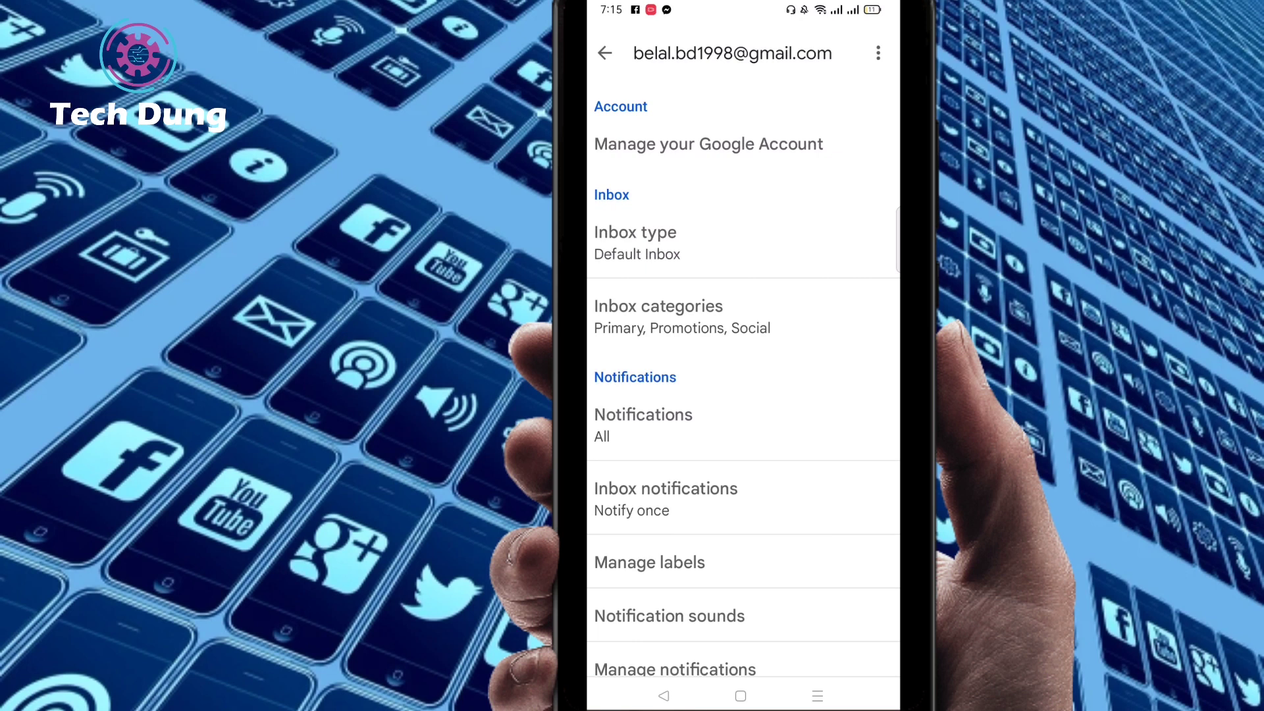
left_click(709, 143)
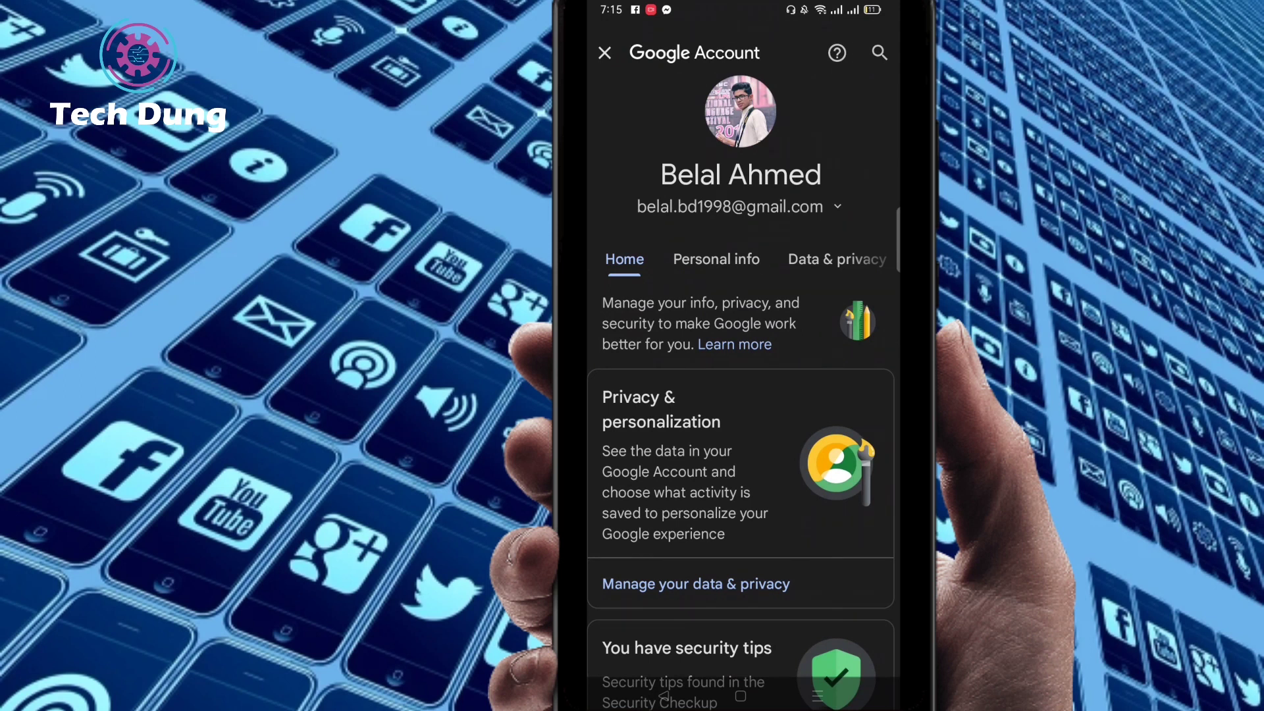
left_click_drag(720, 260, 607, 259)
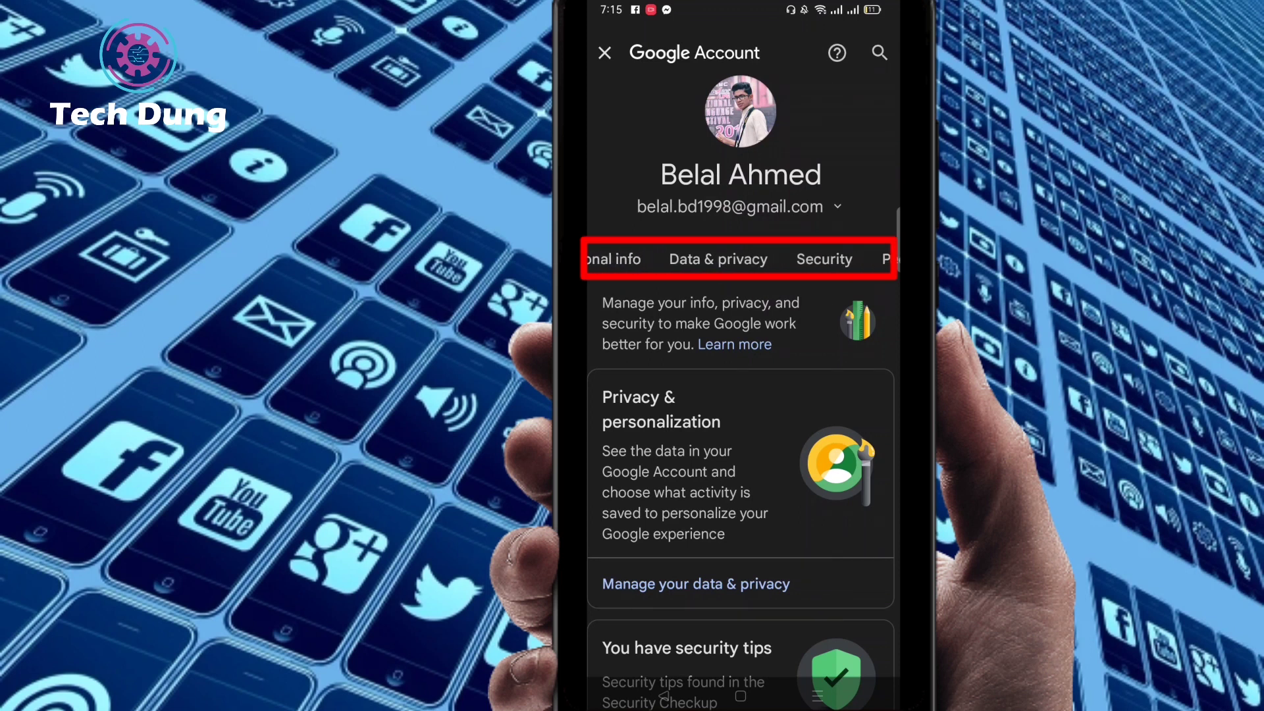
mouse_move(746, 260)
left_mouse_down()
mouse_move(636, 260)
mouse_move(698, 261)
left_mouse_up()
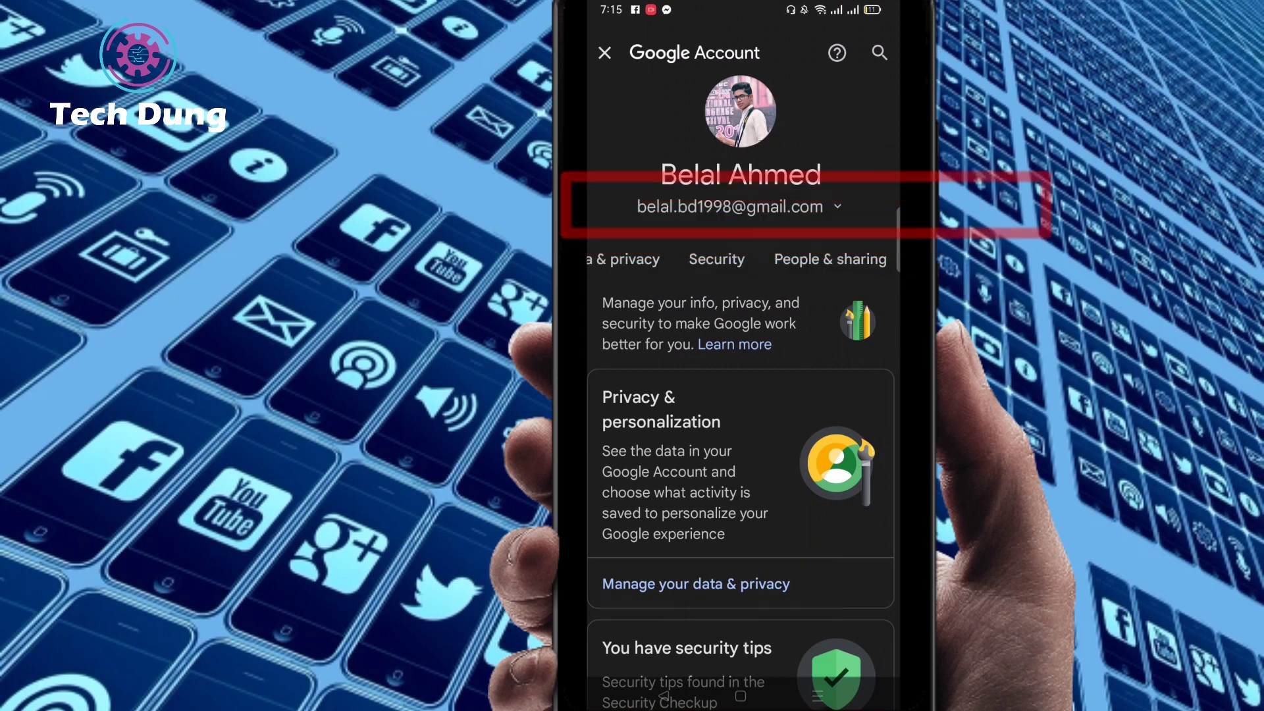
Open the Security tab of the Google Account page
left_click(715, 258)
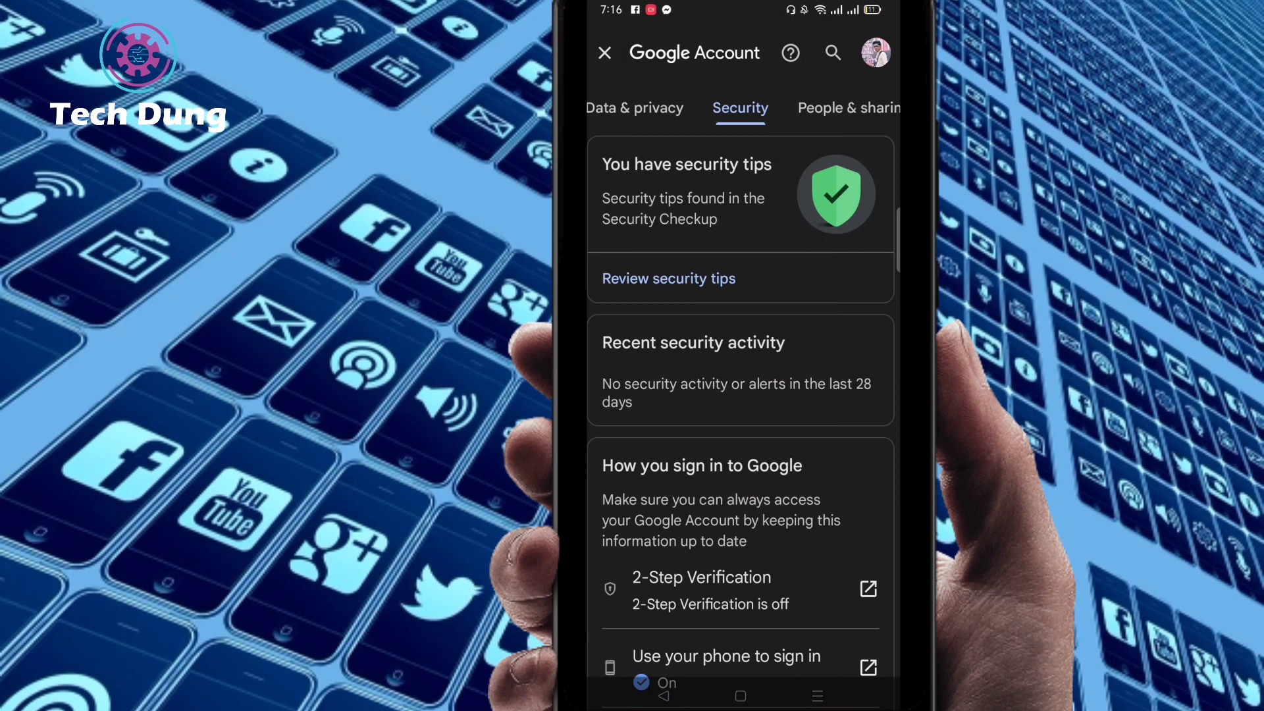
left_click_drag(693, 515, 667, 174)
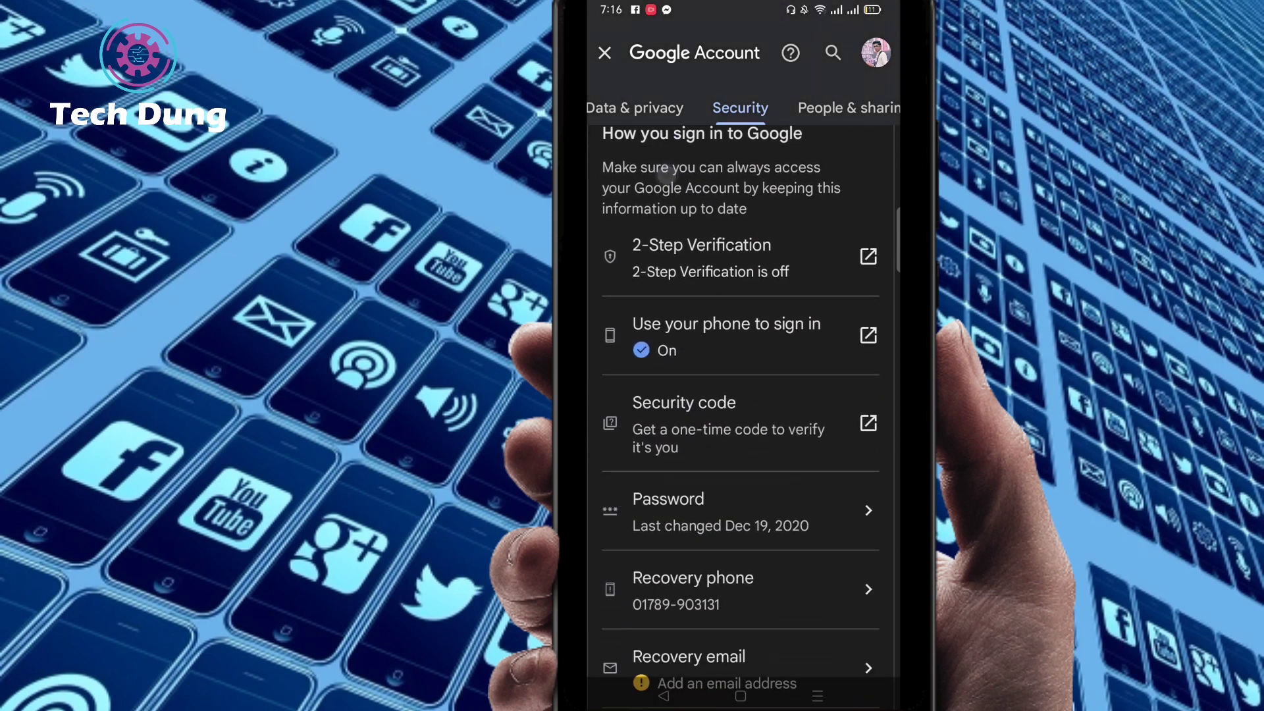
left_click_drag(677, 447, 657, 232)
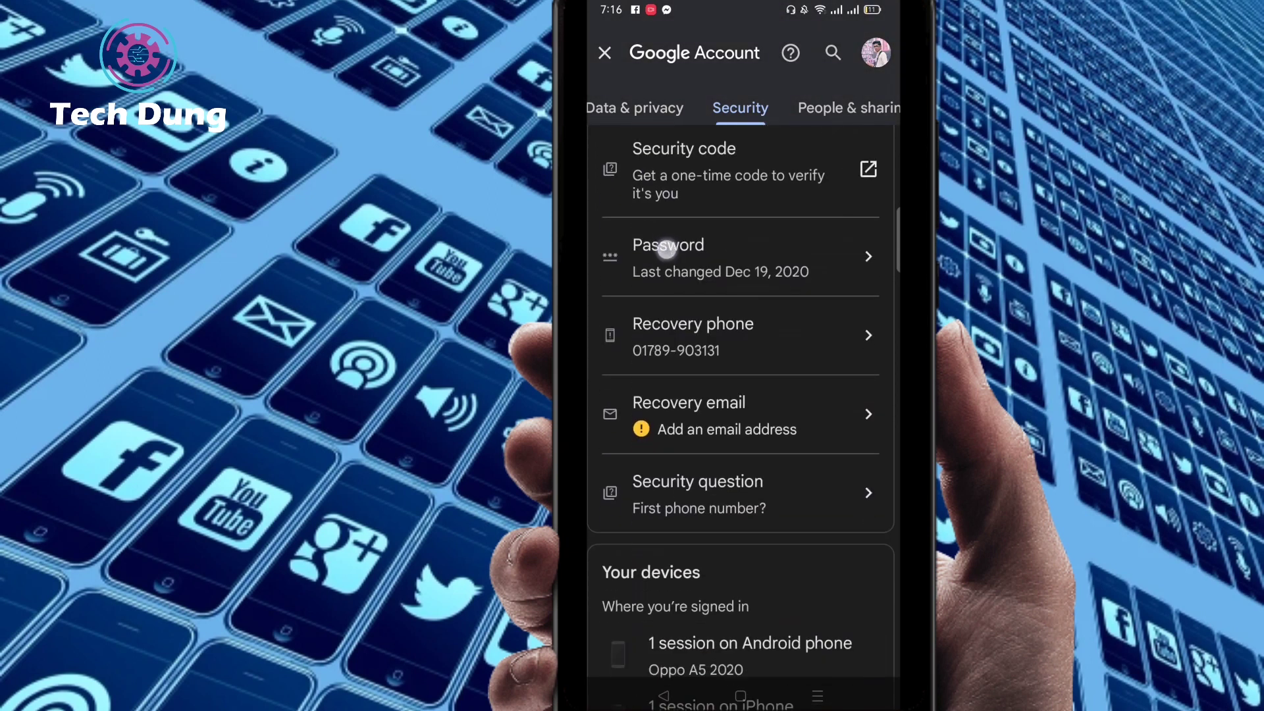
left_click_drag(684, 533, 647, 297)
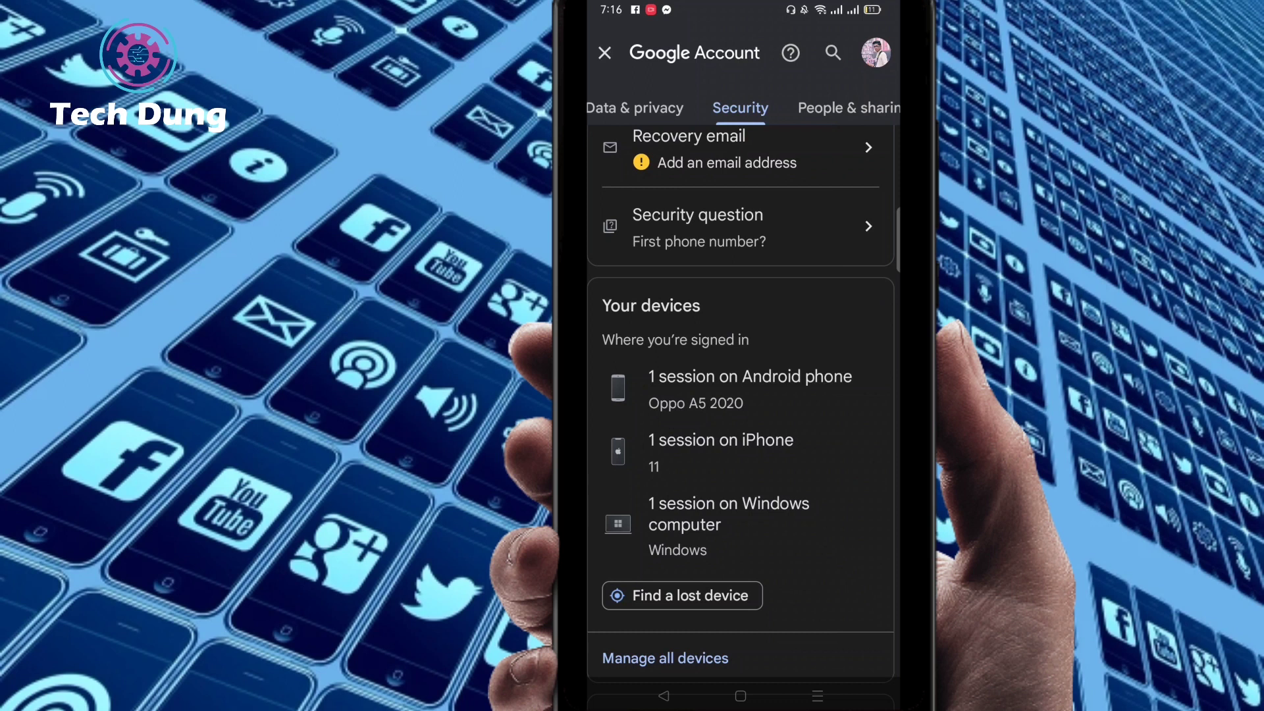
left_click_drag(813, 533, 813, 494)
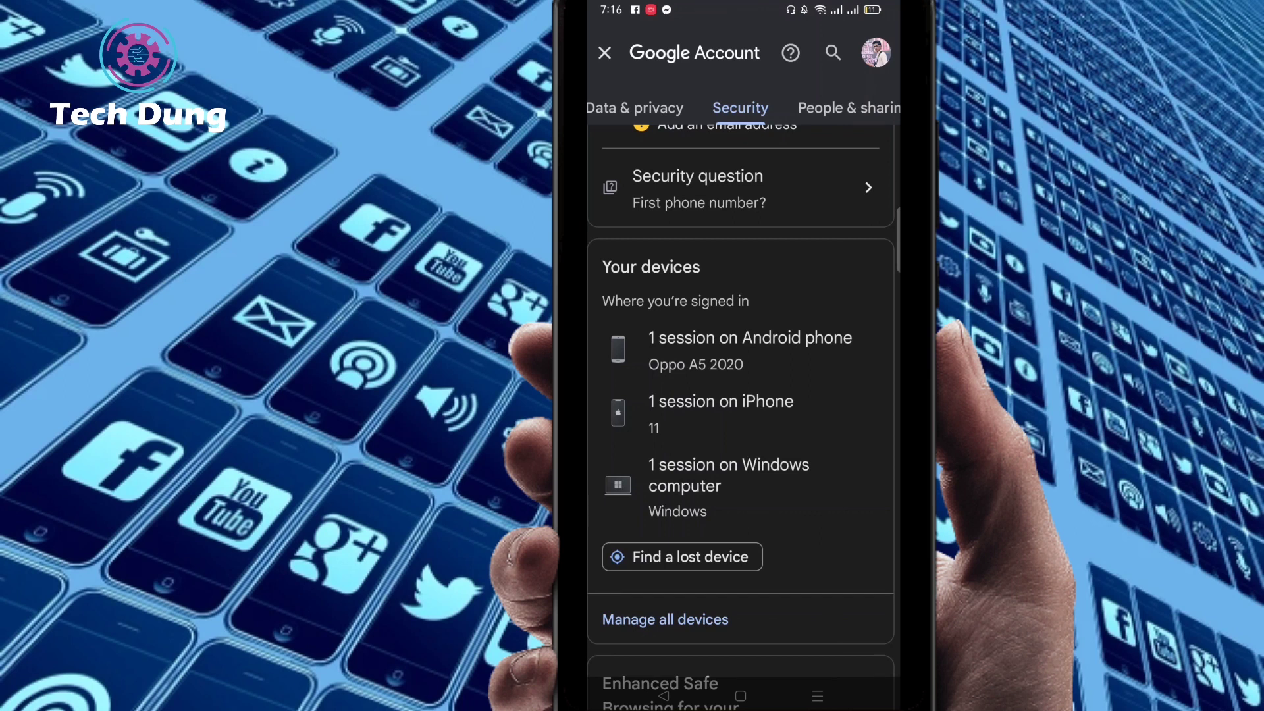
Open Manage all devices from the Your devices section
left_click(665, 618)
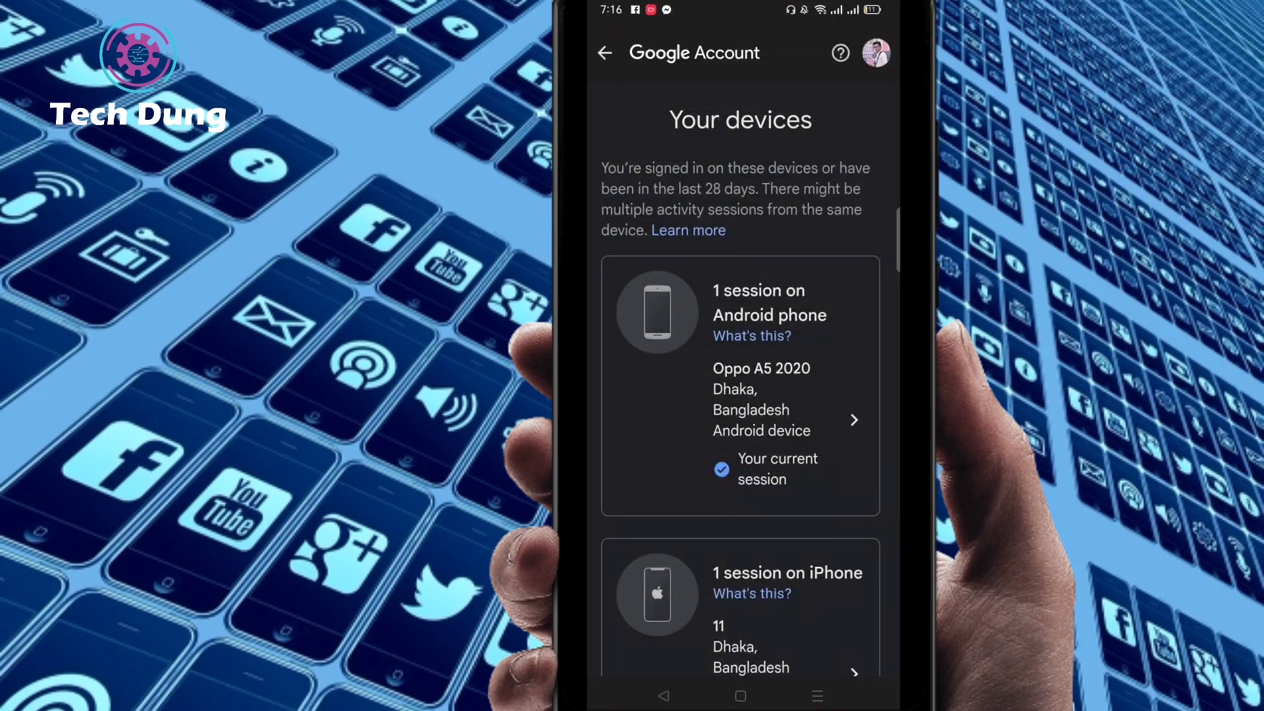
left_click_drag(663, 520, 686, 366)
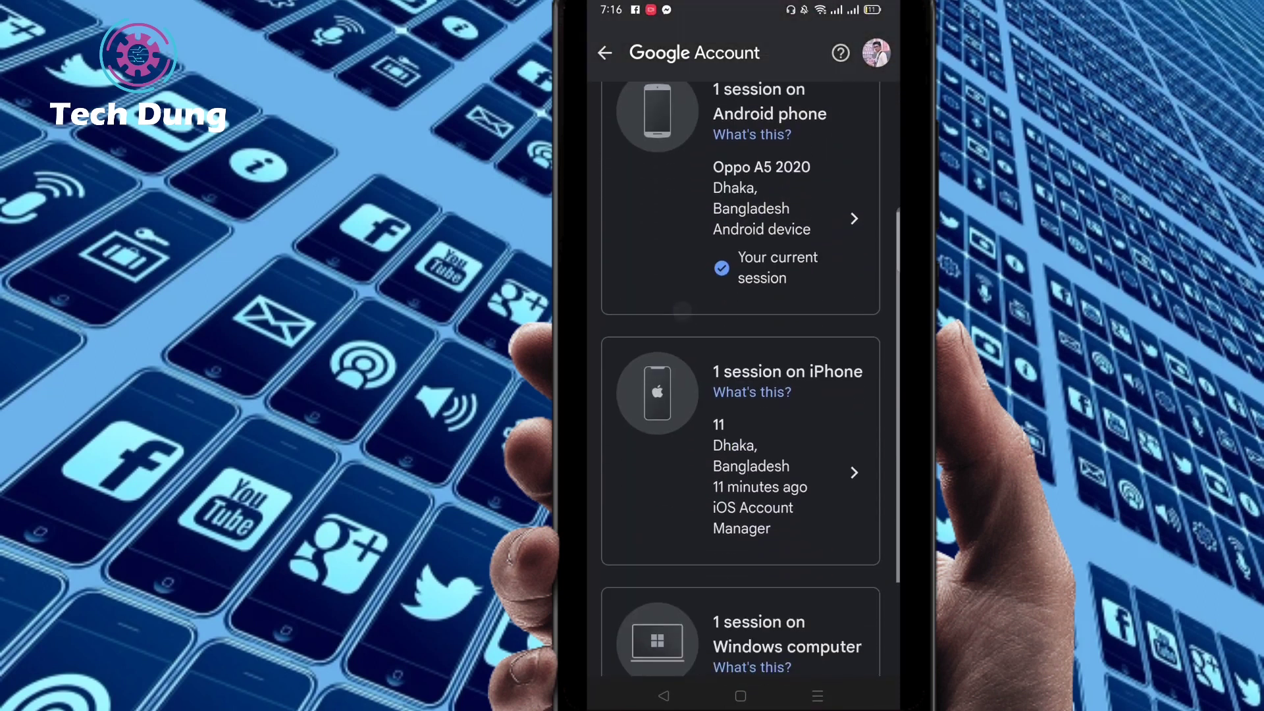
left_click_drag(671, 458, 677, 353)
left_click_drag(659, 607, 645, 548)
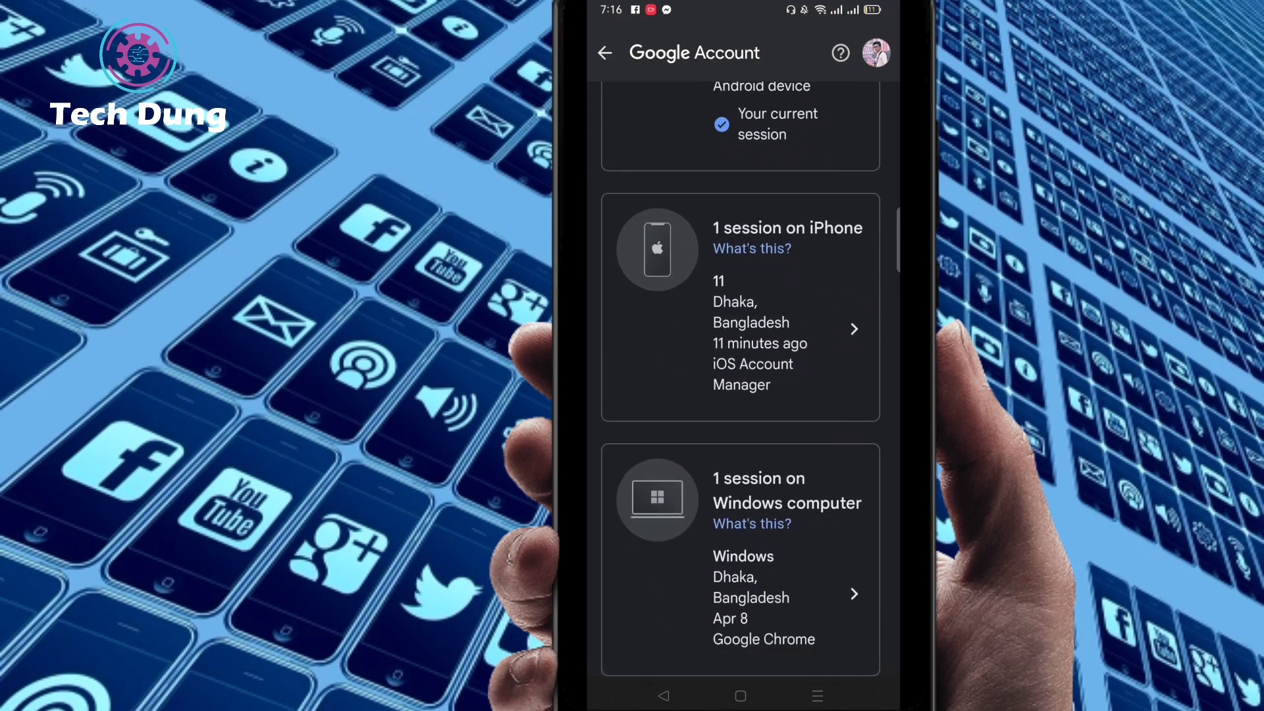
Open the Windows computer card's detail page from the Your devices list
left_click(739, 564)
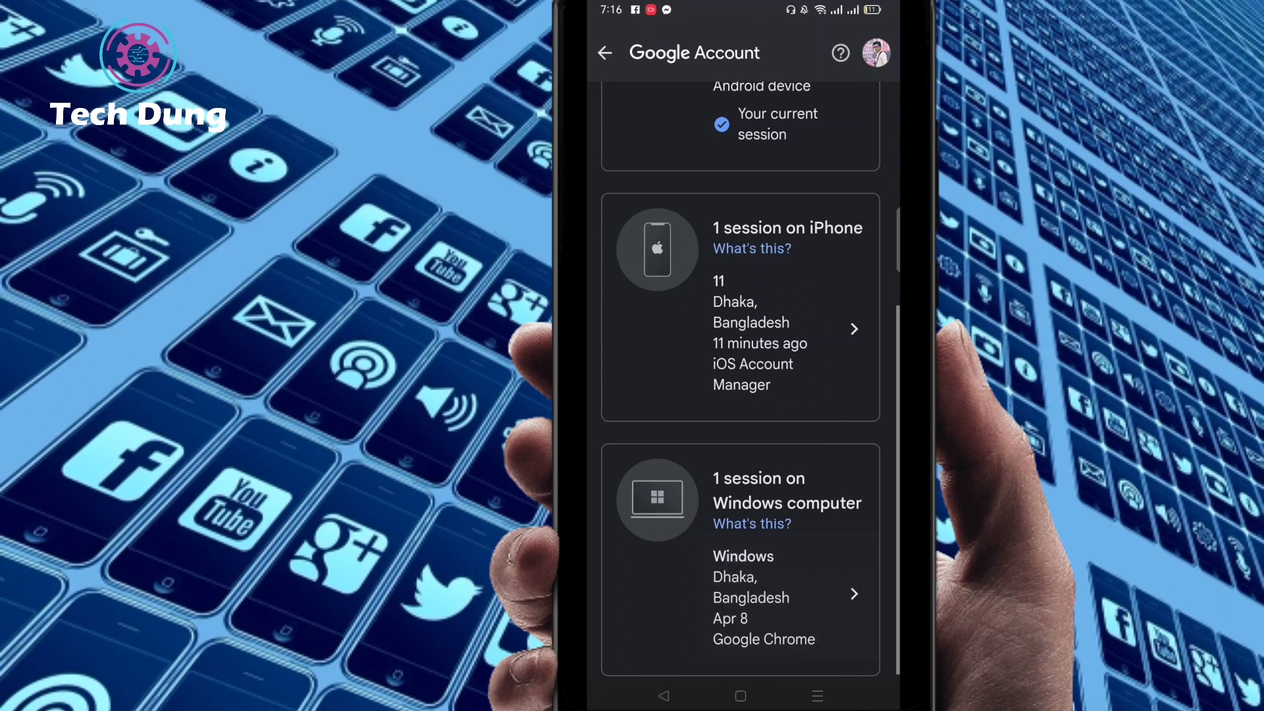
left_click(851, 595)
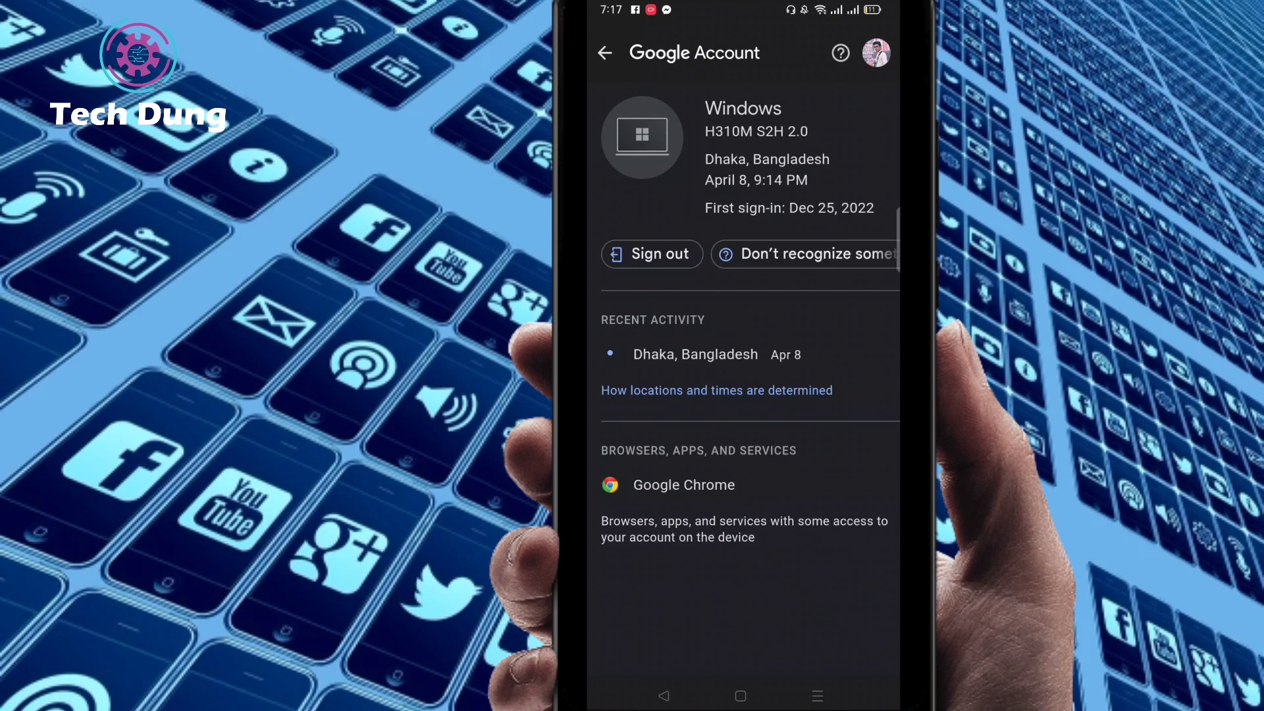
Press Sign out on the Windows session page to get the 'Sign out on Windows?' prompt
left_click(653, 254)
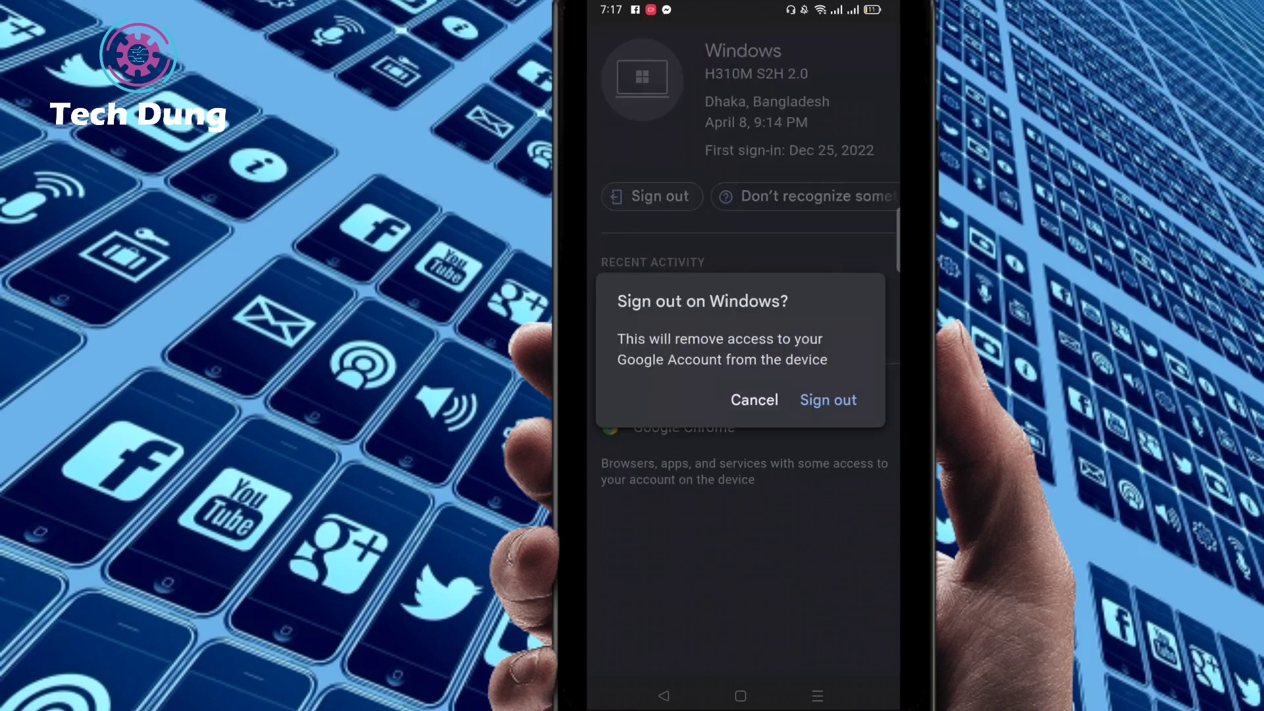